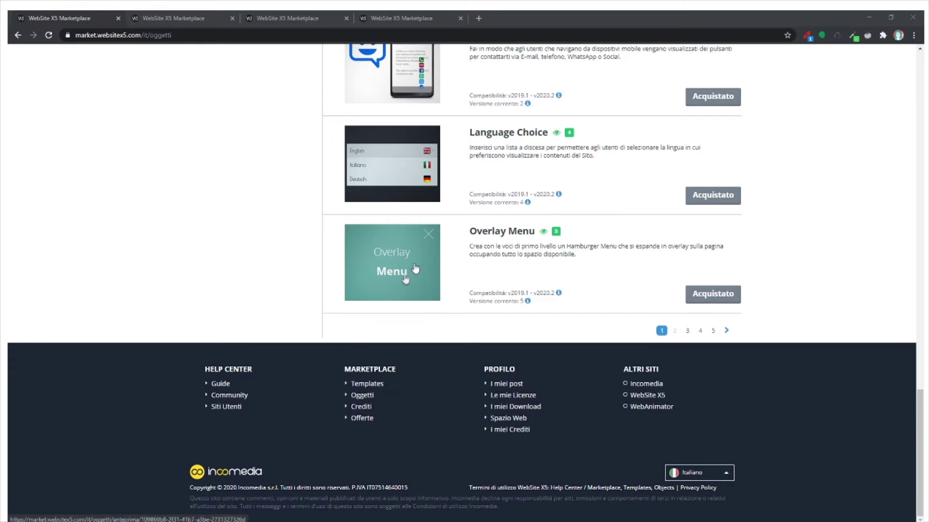
Step: Open the Overlay Menu object's preview page from the Marketplace objects list
{"action": "left_click", "coordinate": [415, 269]}
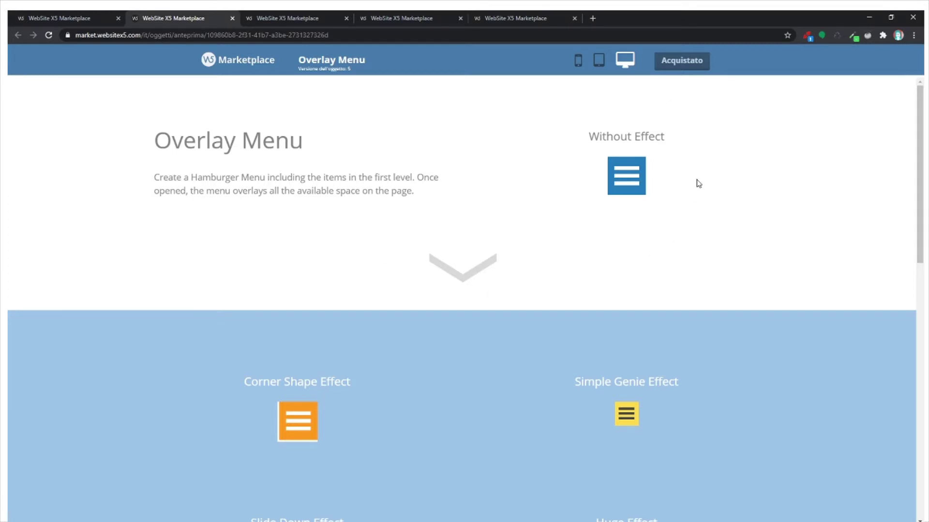
Step: Try the plain and Simple Genie overlay menu demos, closing each one
{"action": "left_click", "coordinate": [631, 180]}
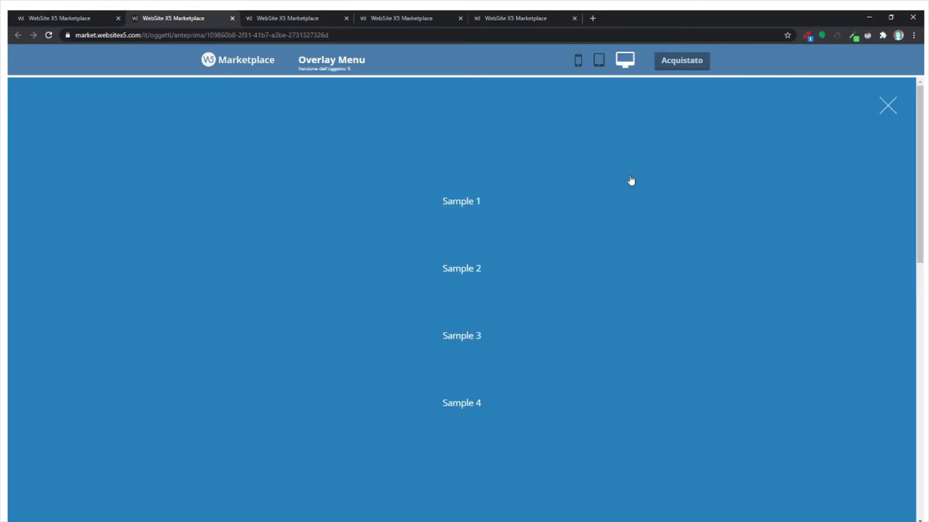
{"action": "left_click", "coordinate": [883, 108]}
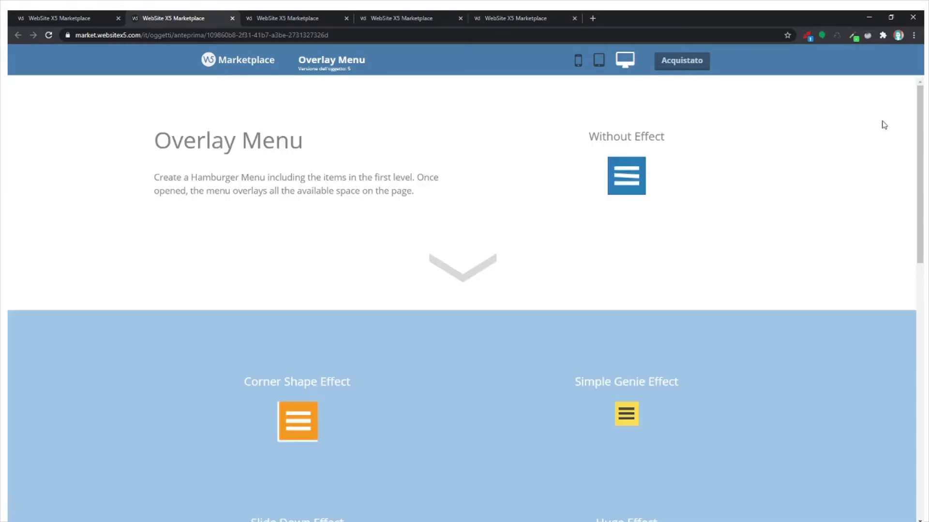
{"action": "left_click", "coordinate": [633, 422]}
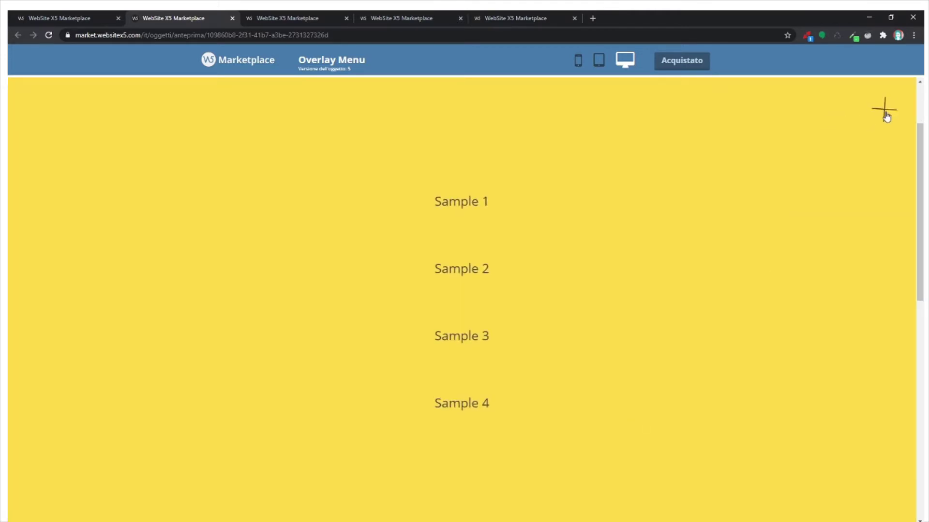
{"action": "left_click", "coordinate": [885, 109]}
Step: Try the Slide Down overlay demo, then switch to the Ideal-Location template preview
{"action": "scroll", "coordinate": [822, 160], "scroll_direction": "down", "scroll_amount": 2}
{"action": "scroll", "coordinate": [732, 264], "scroll_direction": "down", "scroll_amount": 2}
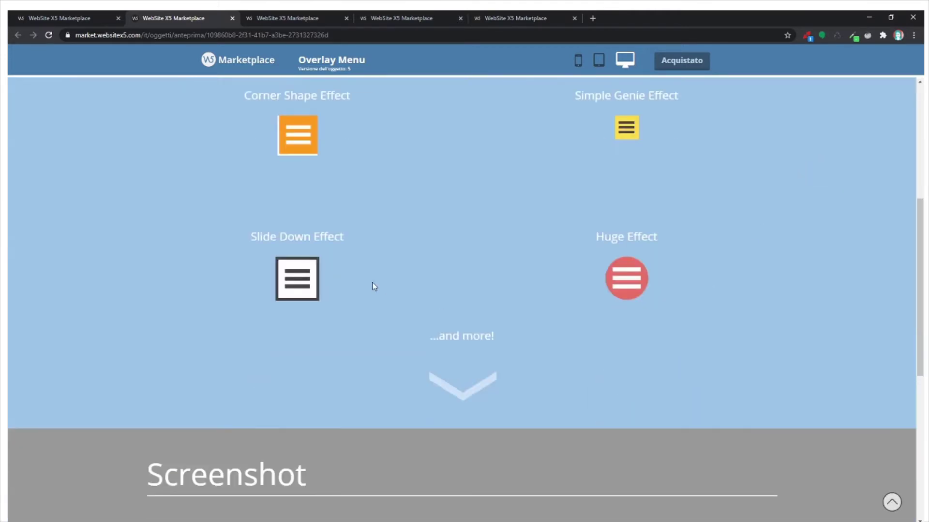
{"action": "left_click", "coordinate": [300, 280]}
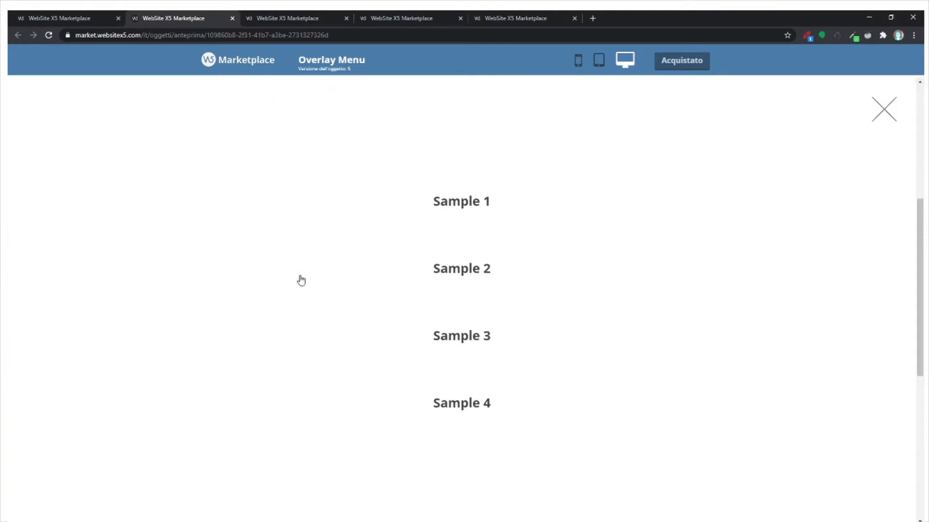
{"action": "left_click", "coordinate": [883, 109]}
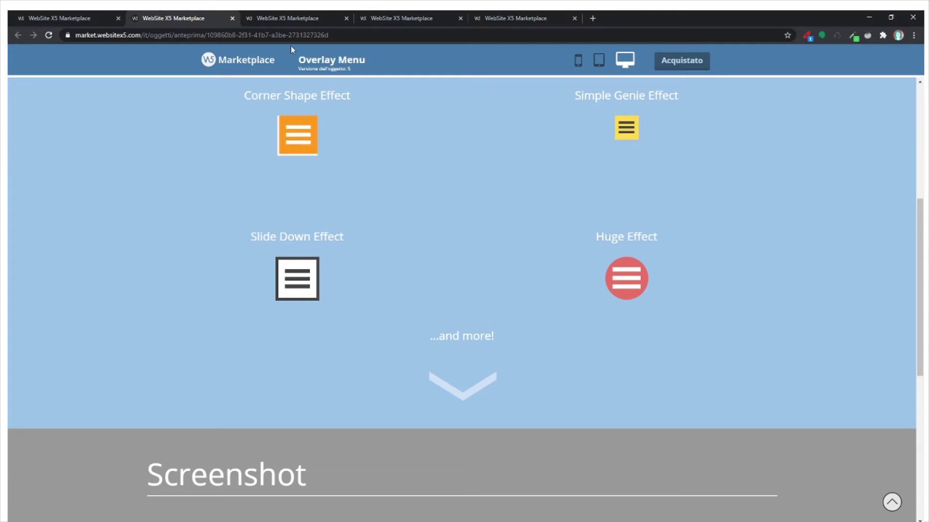
{"action": "left_click", "coordinate": [292, 20]}
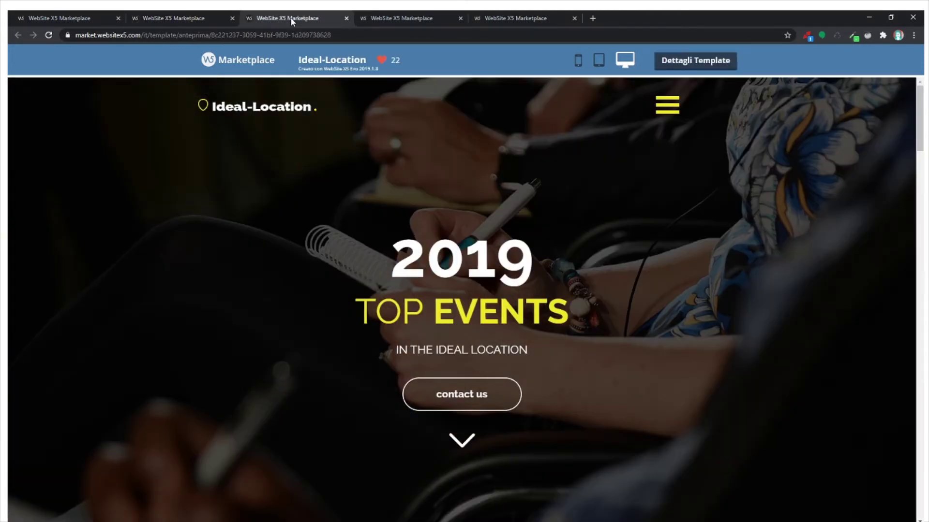
Step: Scroll through Ideal-Location and open its ABOUT, SERVICES, PARTNERS, CONTACT overlay menu
{"action": "scroll", "coordinate": [779, 223], "scroll_direction": "down", "scroll_amount": 2}
{"action": "scroll", "coordinate": [779, 224], "scroll_direction": "down", "scroll_amount": 4}
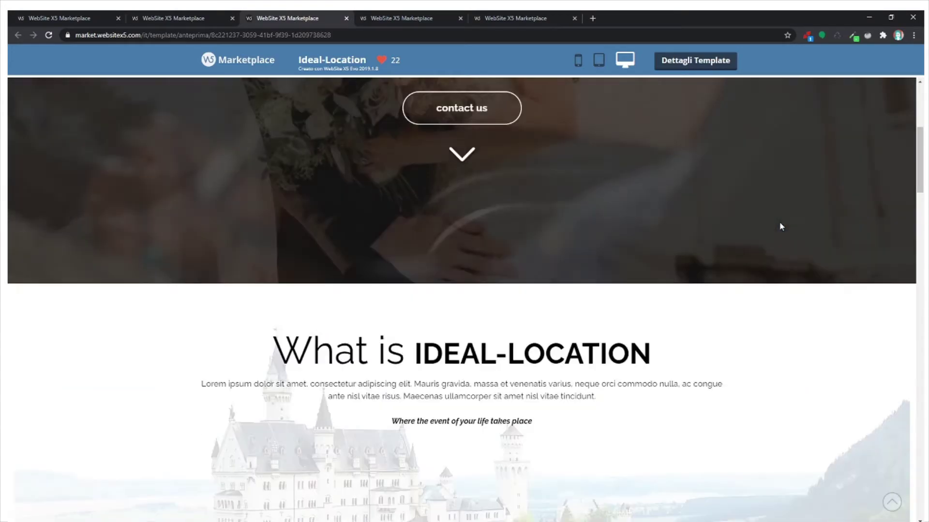
{"action": "scroll", "coordinate": [780, 224], "scroll_direction": "down", "scroll_amount": 4}
{"action": "scroll", "coordinate": [780, 224], "scroll_direction": "down", "scroll_amount": 3}
{"action": "scroll", "coordinate": [781, 226], "scroll_direction": "down", "scroll_amount": 4}
{"action": "scroll", "coordinate": [781, 226], "scroll_direction": "down", "scroll_amount": 3}
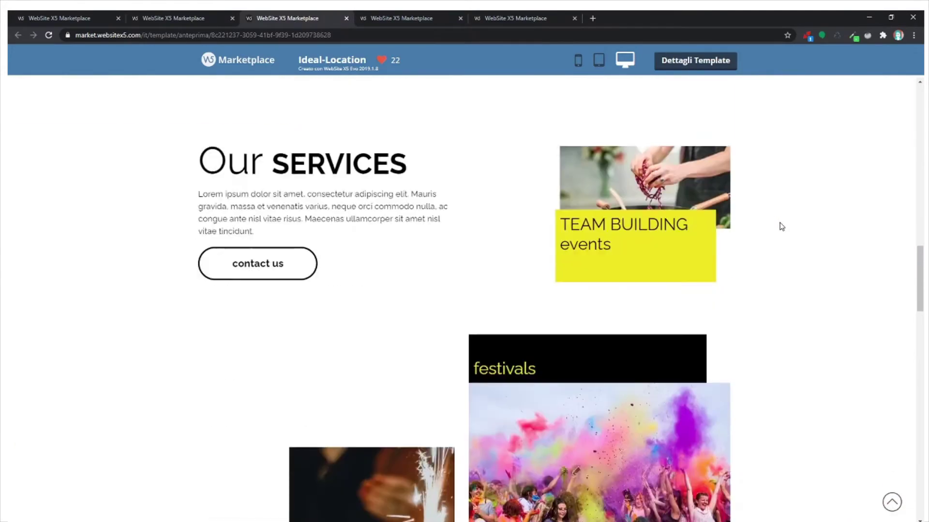
{"action": "scroll", "coordinate": [781, 225], "scroll_direction": "down", "scroll_amount": 1}
{"action": "scroll", "coordinate": [781, 225], "scroll_direction": "up", "scroll_amount": 4}
{"action": "scroll", "coordinate": [781, 226], "scroll_direction": "up", "scroll_amount": 4}
{"action": "scroll", "coordinate": [779, 224], "scroll_direction": "up", "scroll_amount": 5}
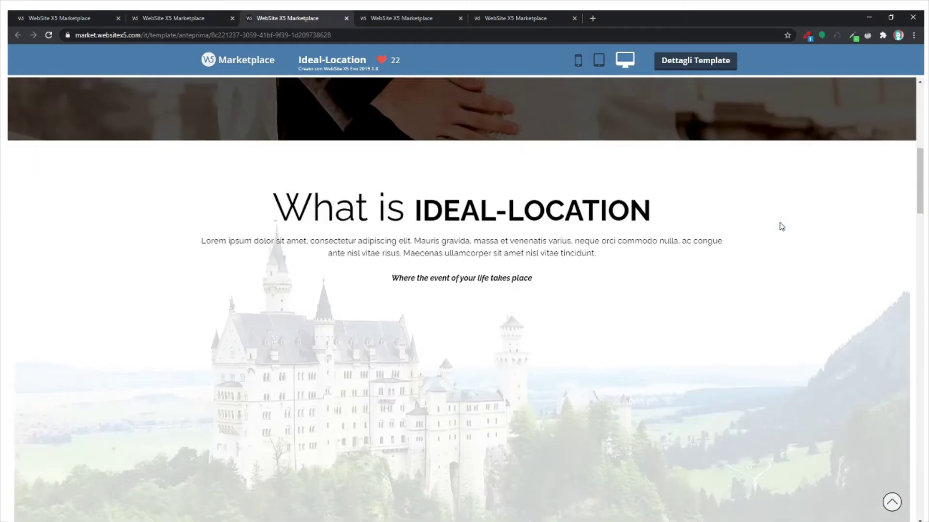
{"action": "scroll", "coordinate": [780, 224], "scroll_direction": "up", "scroll_amount": 2}
{"action": "scroll", "coordinate": [779, 223], "scroll_direction": "up", "scroll_amount": 4}
{"action": "scroll", "coordinate": [780, 226], "scroll_direction": "up", "scroll_amount": 3}
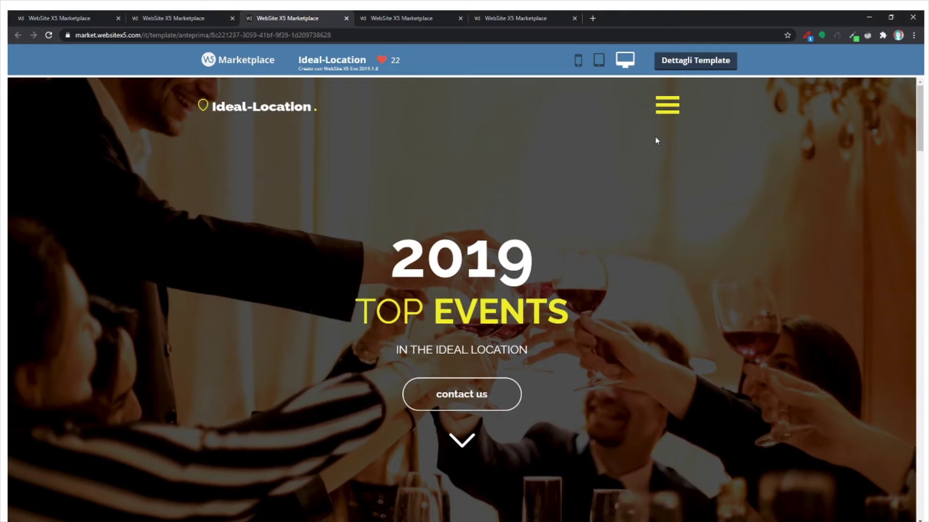
{"action": "left_click", "coordinate": [666, 107]}
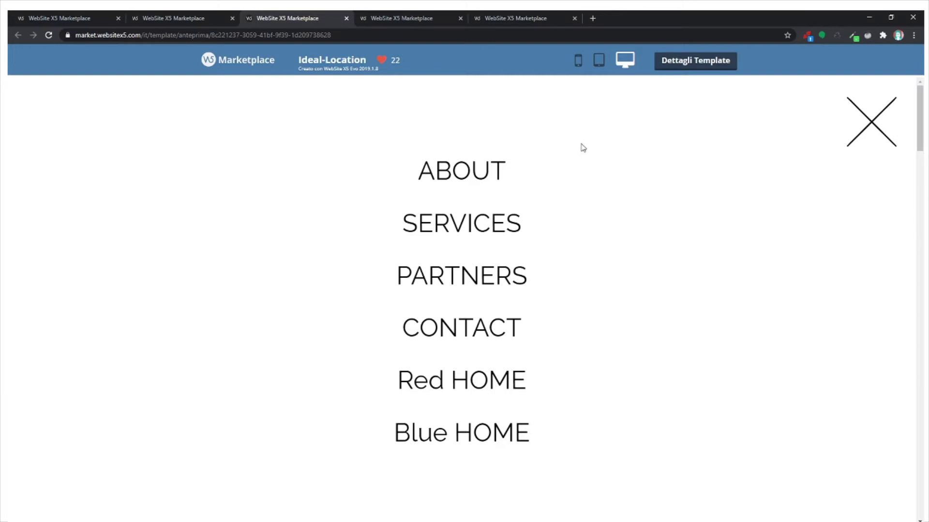
Step: View the GuestHouse menu, then open Planet Earth Photos' Home/Gallery/About & Contact/More Info/Journal overlay
{"action": "left_click", "coordinate": [404, 20]}
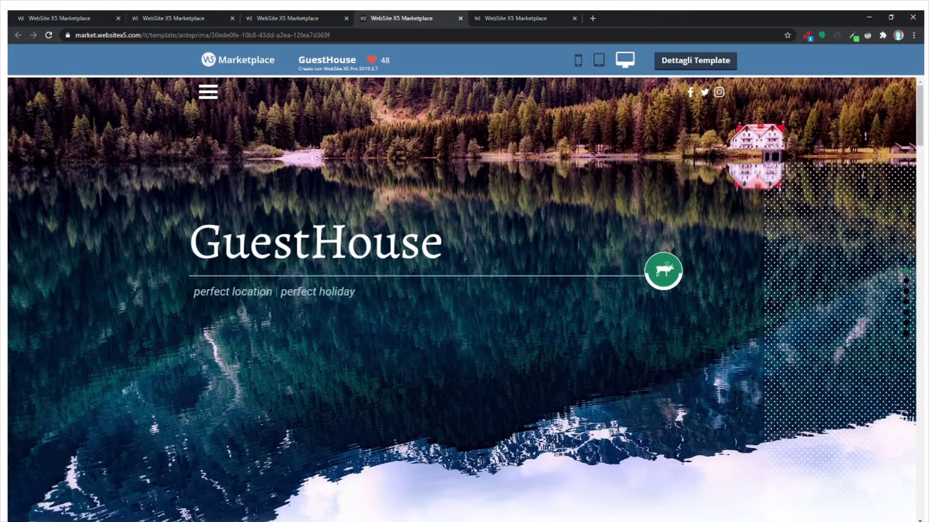
{"action": "left_click", "coordinate": [209, 93]}
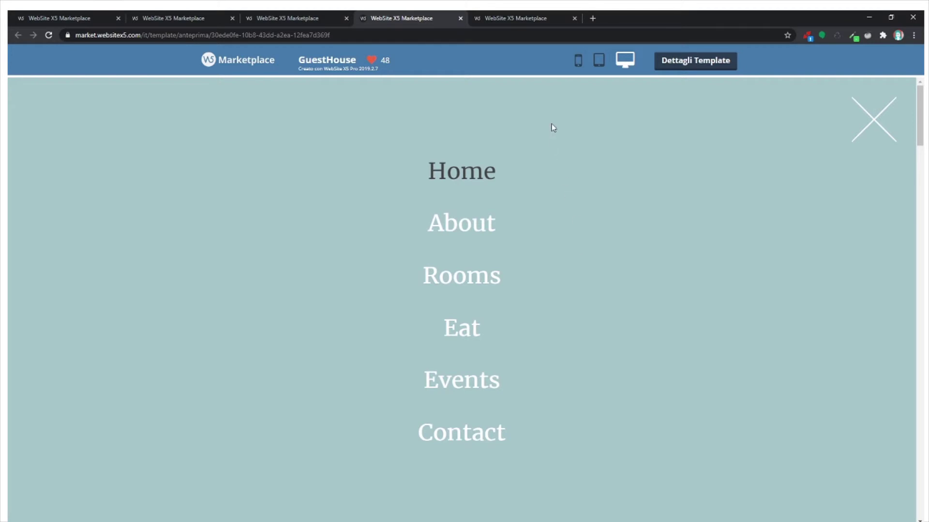
{"action": "left_click", "coordinate": [530, 20]}
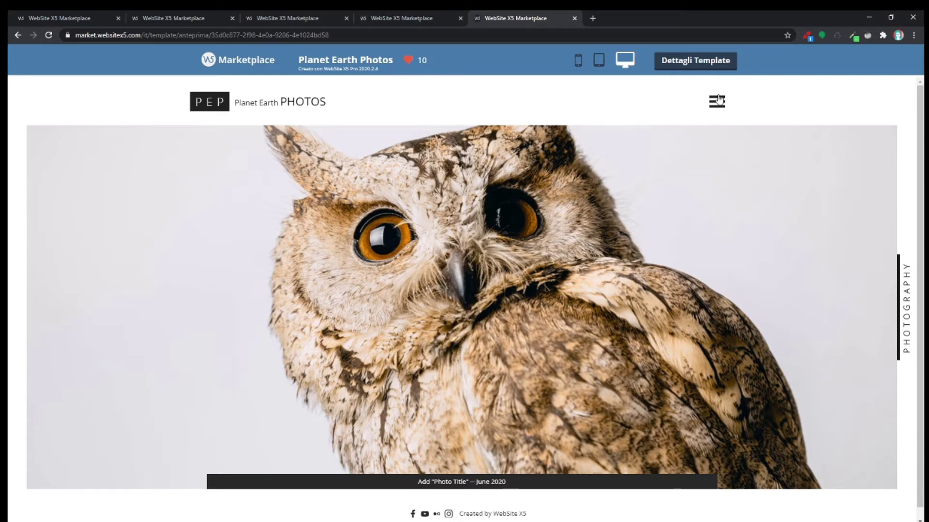
{"action": "left_click", "coordinate": [717, 100]}
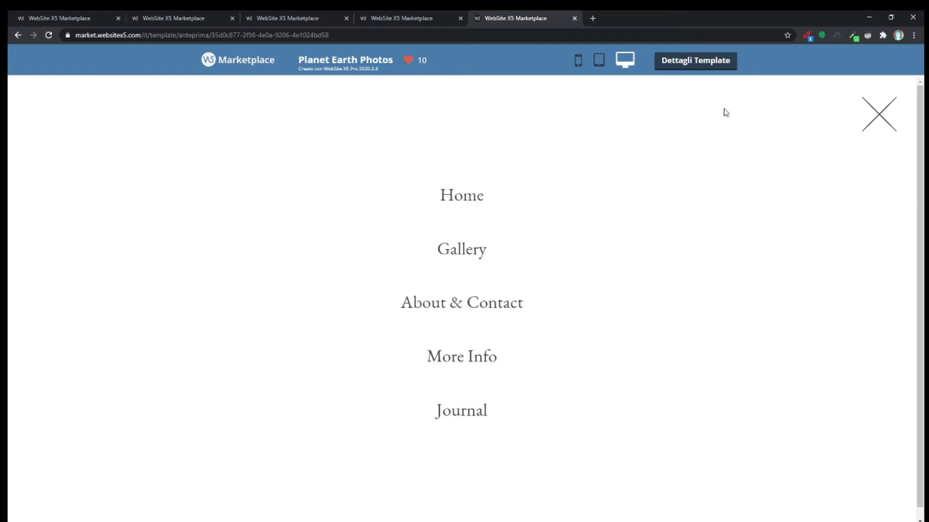
Step: Open the project's Template Content and select the Overlay Menu object in the header
{"action": "left_click", "coordinate": [869, 18]}
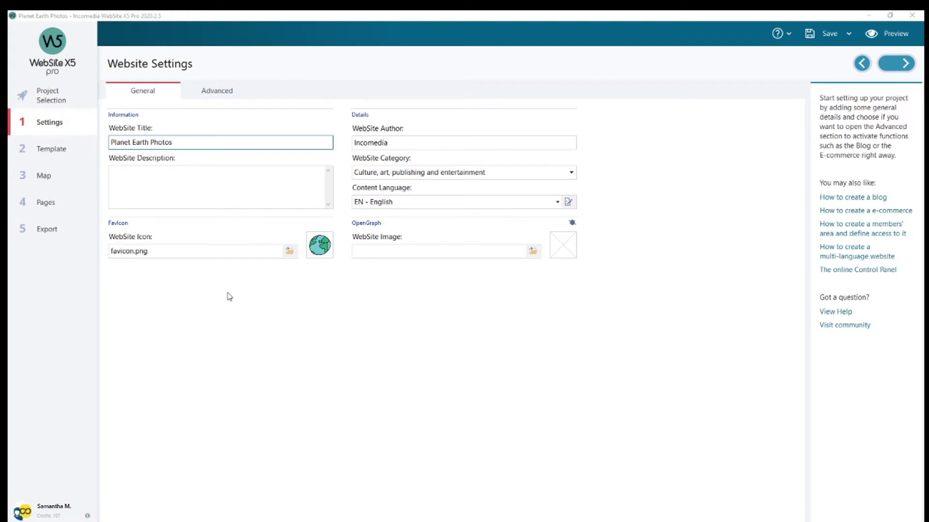
{"action": "left_click", "coordinate": [38, 152]}
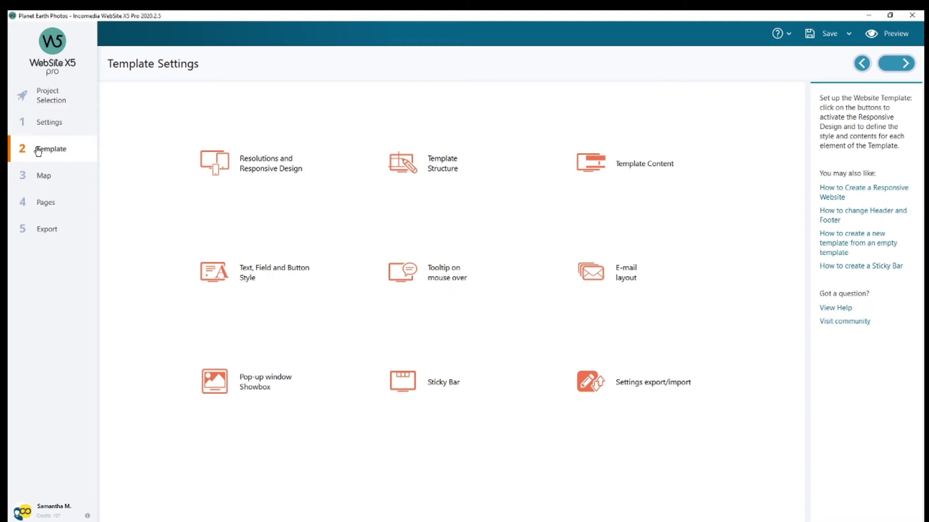
{"action": "left_click", "coordinate": [636, 170]}
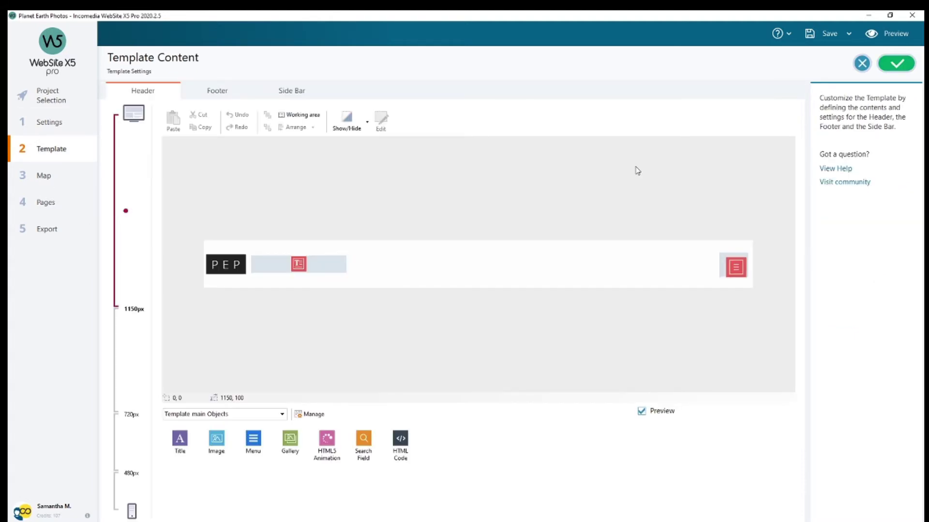
{"action": "left_click", "coordinate": [736, 272]}
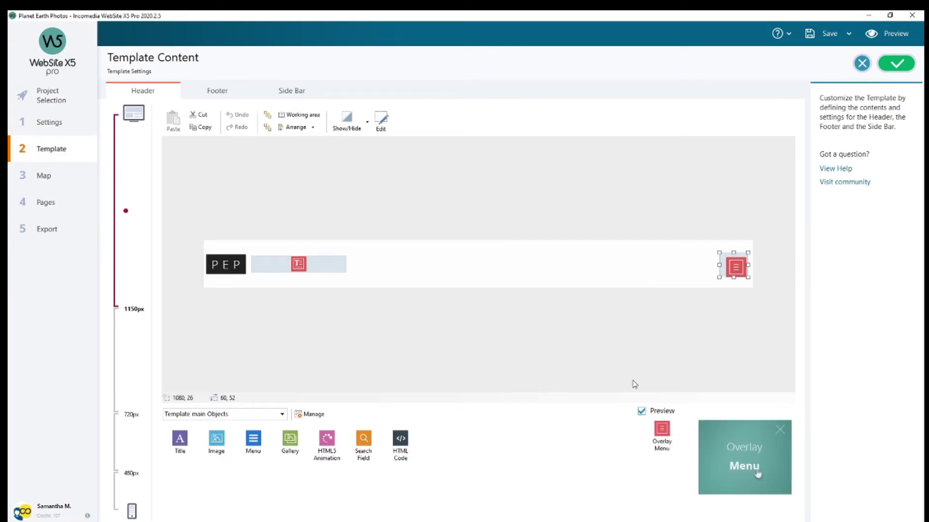
Step: Add Overlay Menu from the Utility category in Objects Management to the header
{"action": "left_click", "coordinate": [312, 415]}
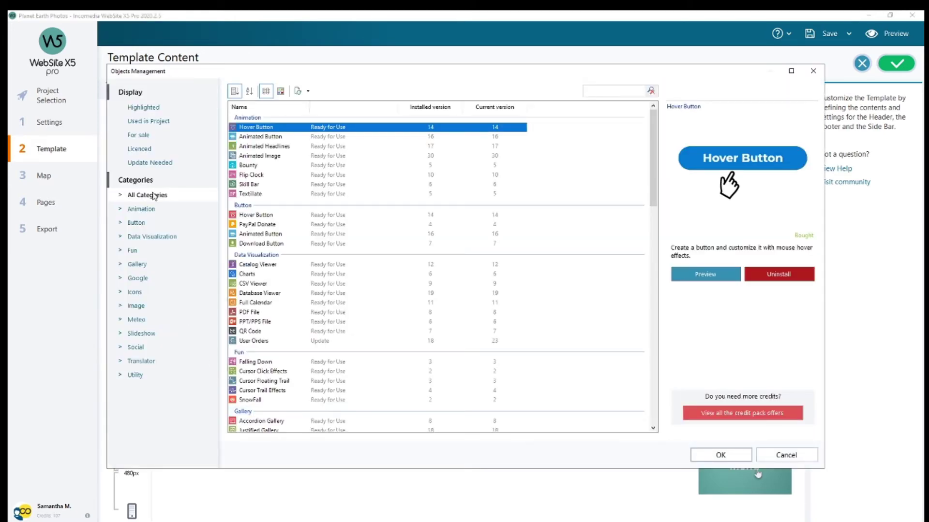
{"action": "left_click", "coordinate": [131, 376]}
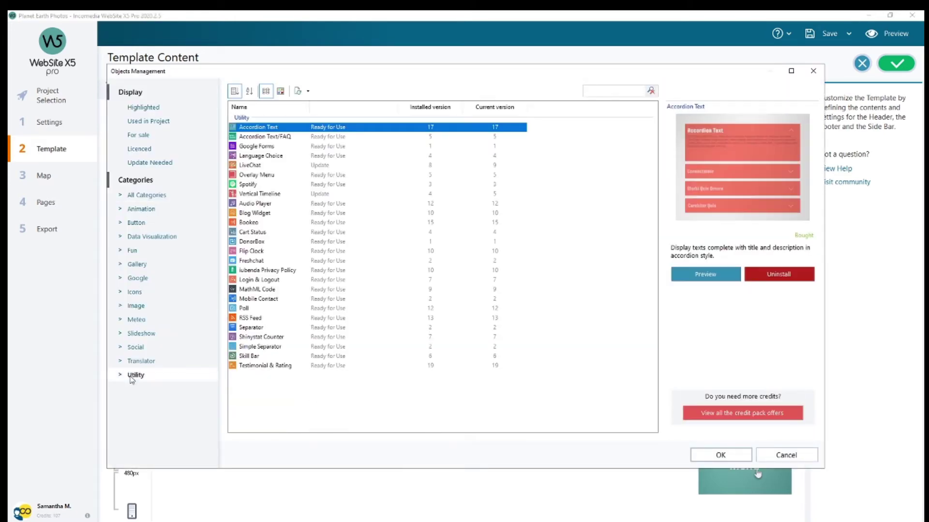
{"action": "left_click", "coordinate": [259, 177]}
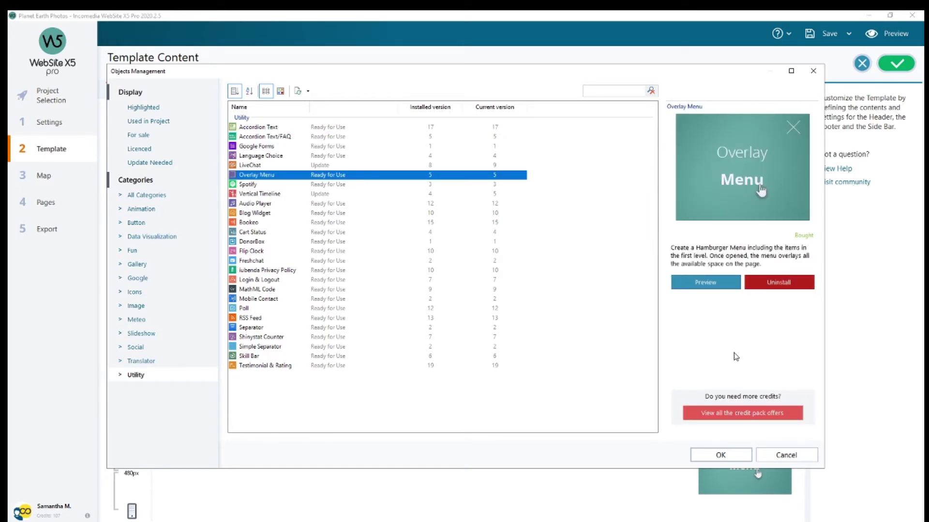
{"action": "left_click", "coordinate": [735, 455]}
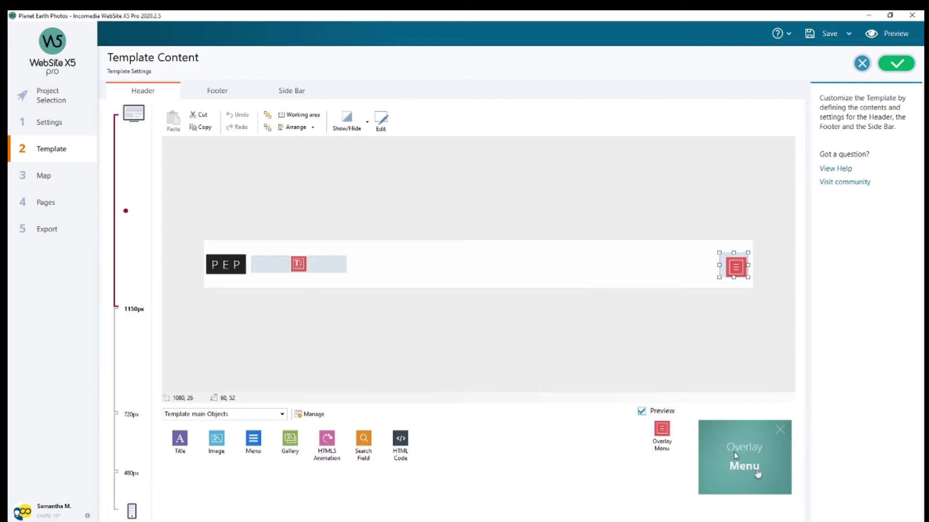
Step: Change the Overlay Menu's displayed menu level from Menu to Gallery
{"action": "double_click", "coordinate": [735, 267]}
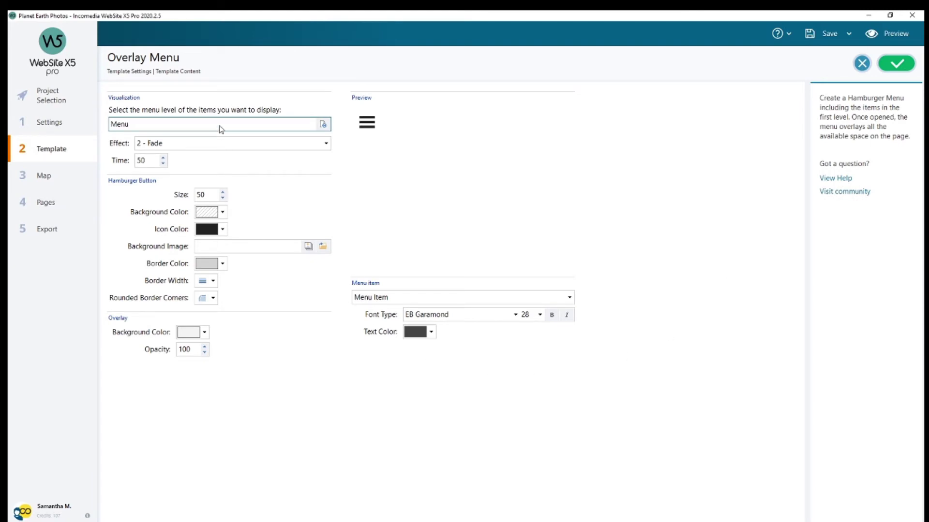
{"action": "left_click", "coordinate": [323, 125]}
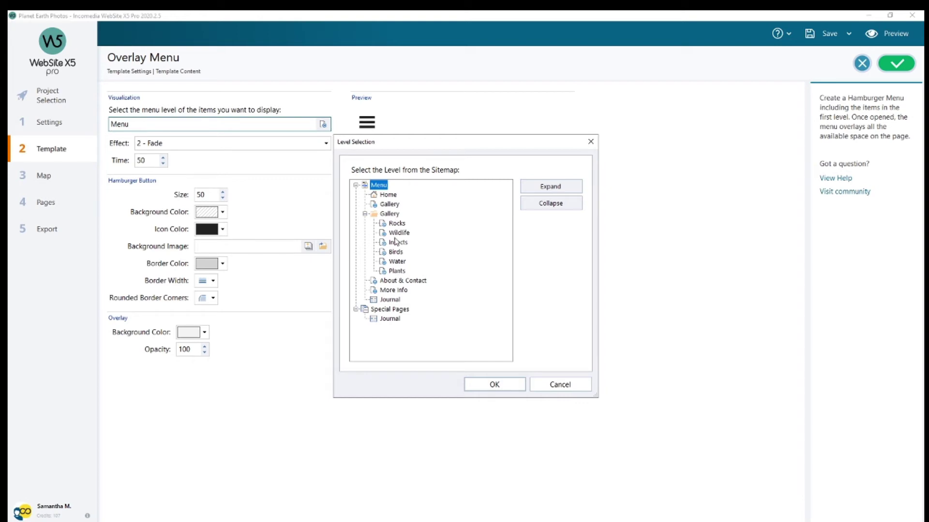
{"action": "left_click", "coordinate": [388, 214]}
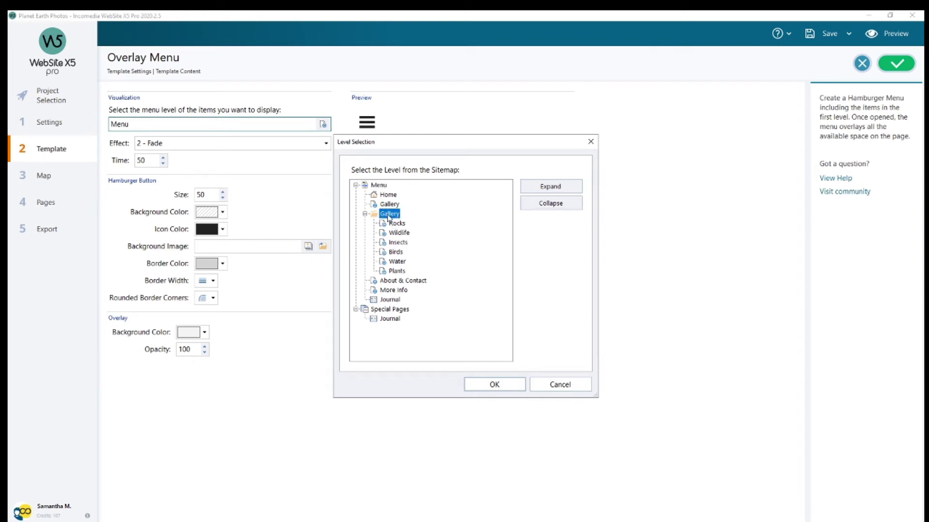
{"action": "left_click", "coordinate": [486, 387]}
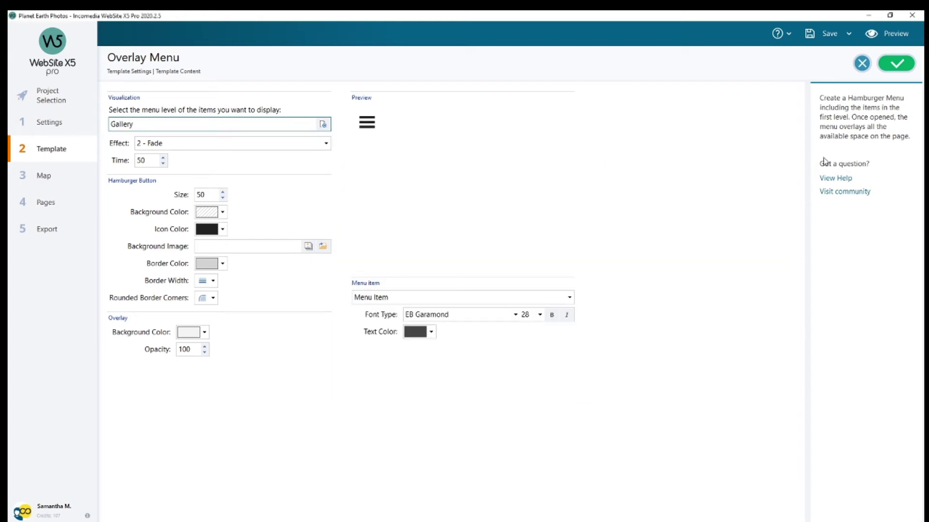
Step: Preview the site and check the Gallery-level overlay menu items
{"action": "left_click", "coordinate": [896, 34]}
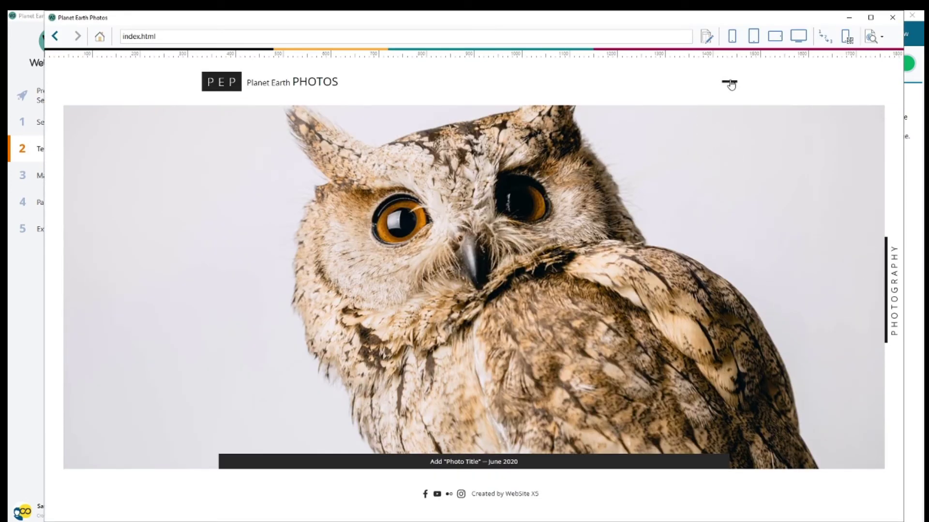
{"action": "left_click", "coordinate": [729, 82]}
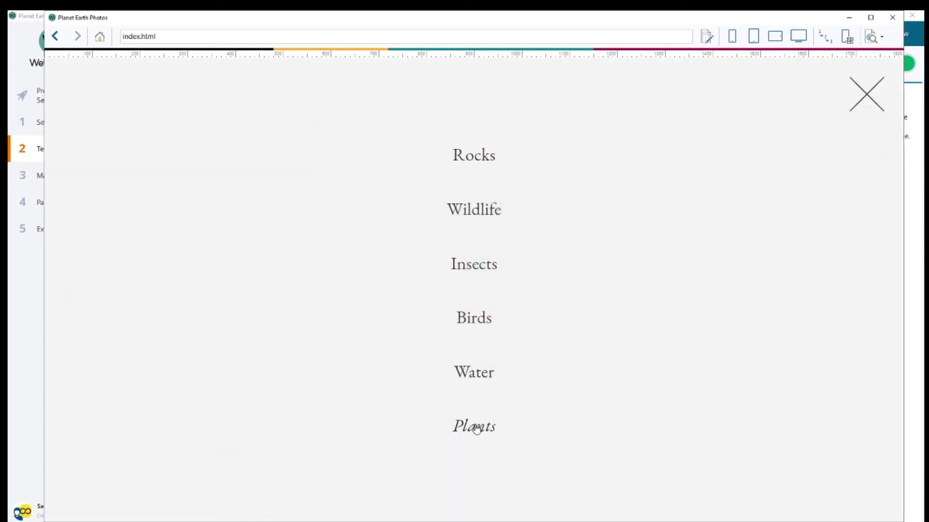
{"action": "left_click", "coordinate": [868, 107]}
{"action": "left_click", "coordinate": [893, 18]}
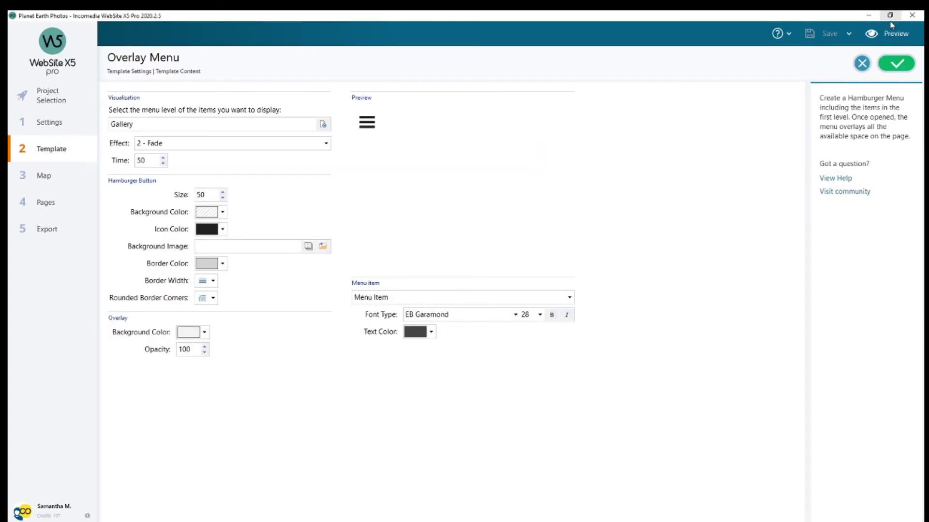
Step: Set the Overlay Menu level back to Menu and view the opening effect options
{"action": "left_click", "coordinate": [323, 124]}
{"action": "left_click", "coordinate": [380, 186]}
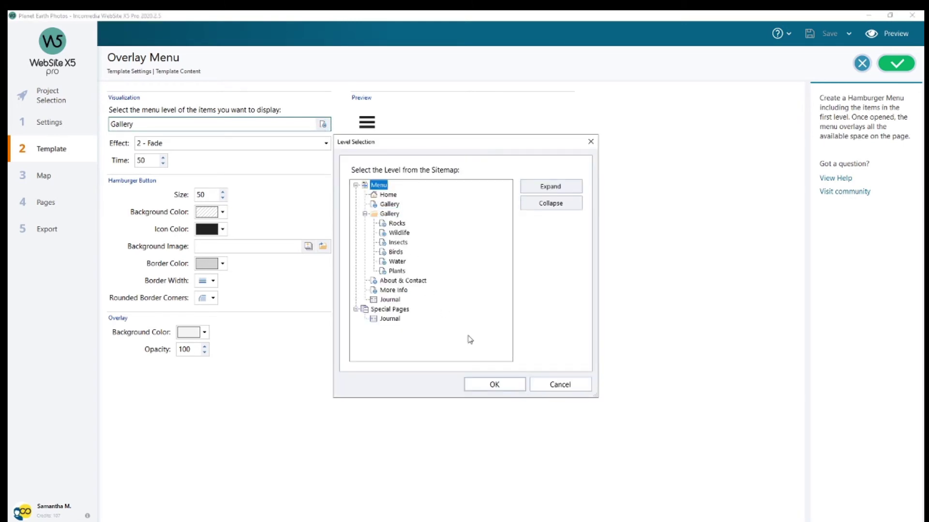
{"action": "left_click", "coordinate": [481, 387]}
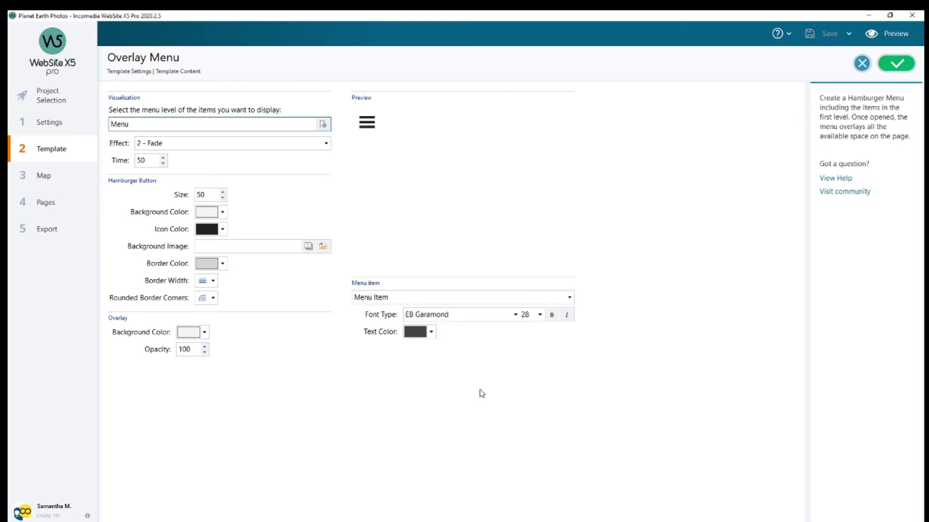
{"action": "left_click", "coordinate": [175, 144]}
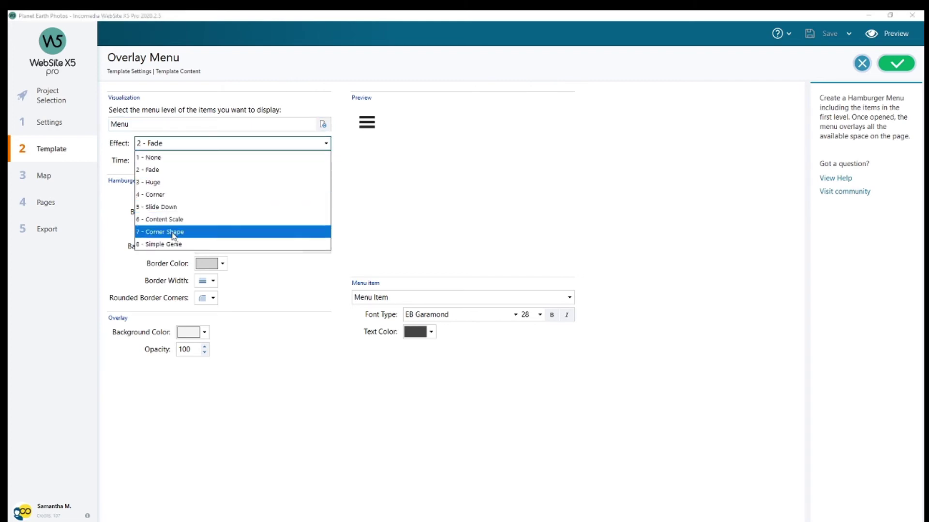
{"action": "left_click", "coordinate": [355, 184]}
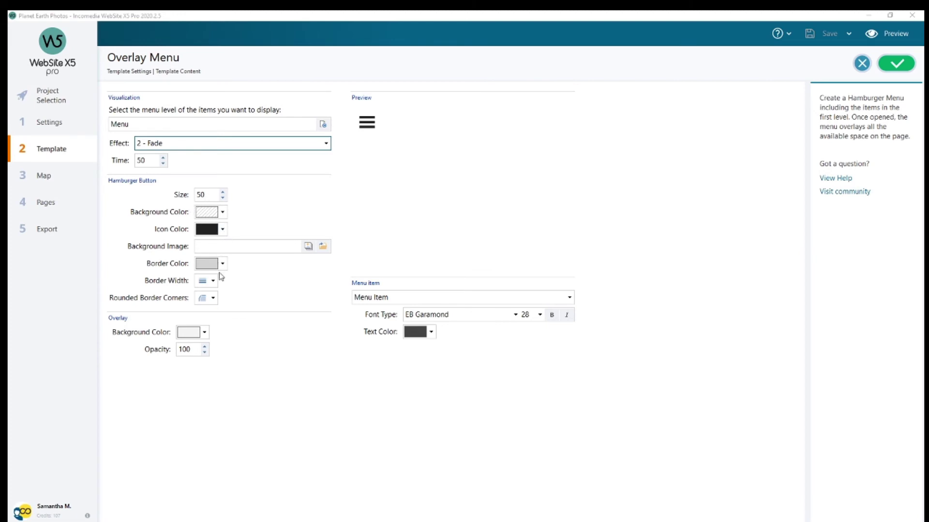
{"action": "left_click", "coordinate": [214, 299]}
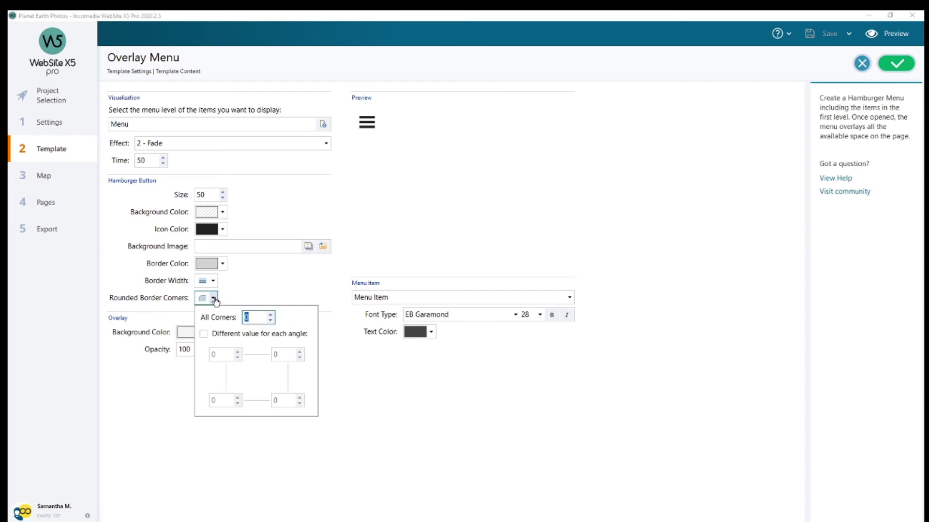
{"action": "left_click", "coordinate": [289, 285]}
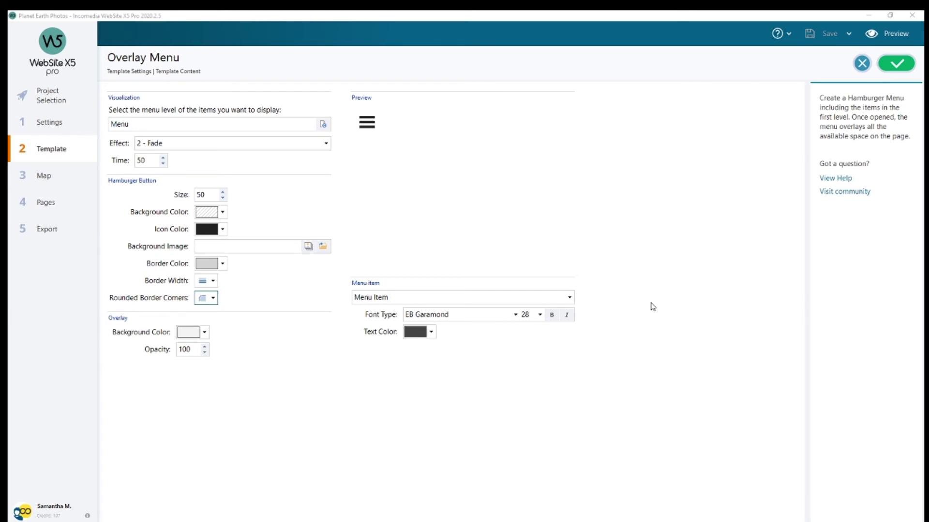
{"action": "left_click", "coordinate": [895, 37]}
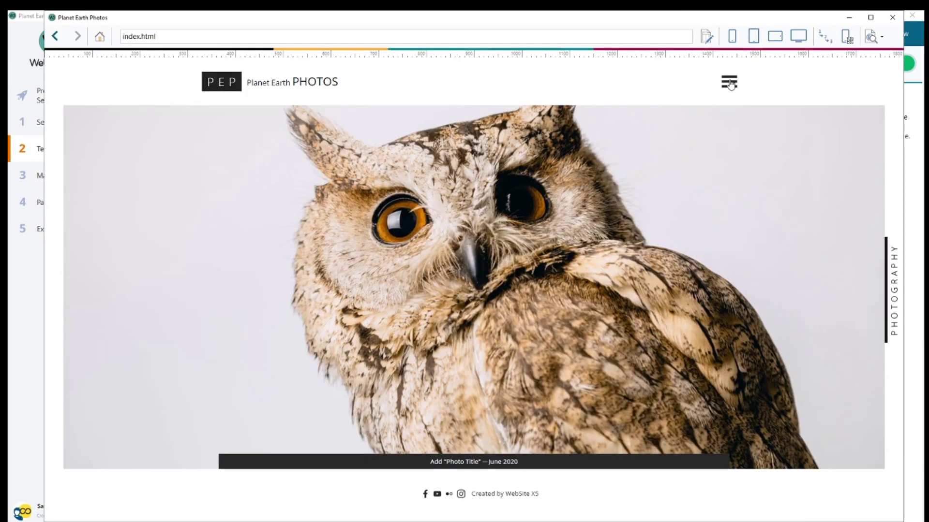
{"action": "left_click", "coordinate": [730, 83]}
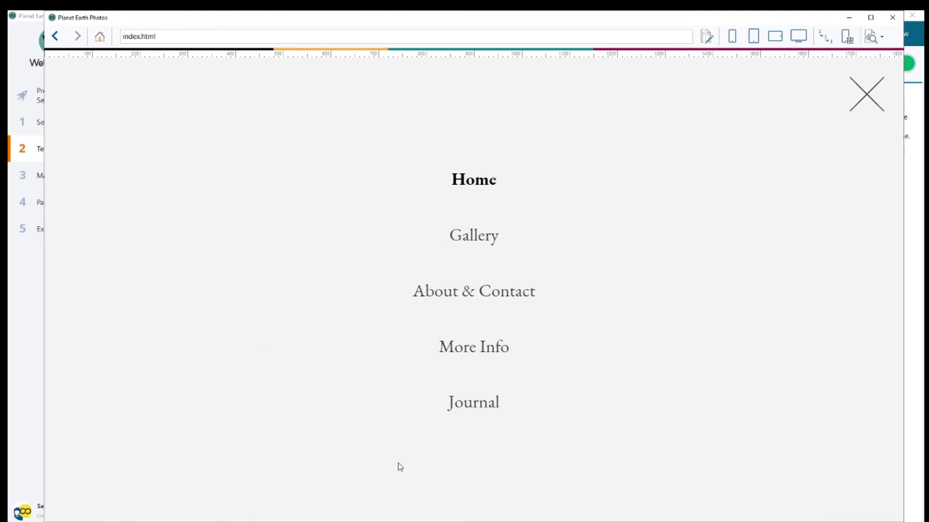
{"action": "left_click", "coordinate": [892, 19]}
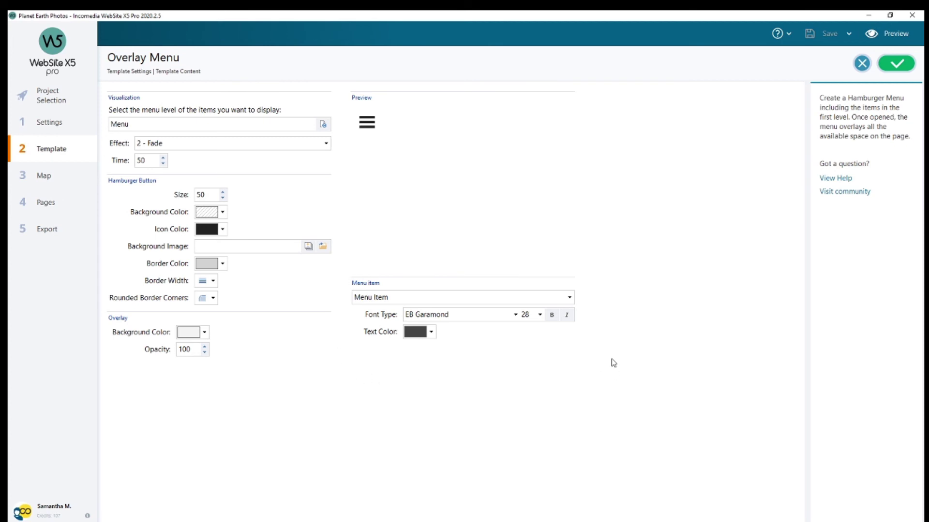
{"action": "left_click", "coordinate": [442, 297]}
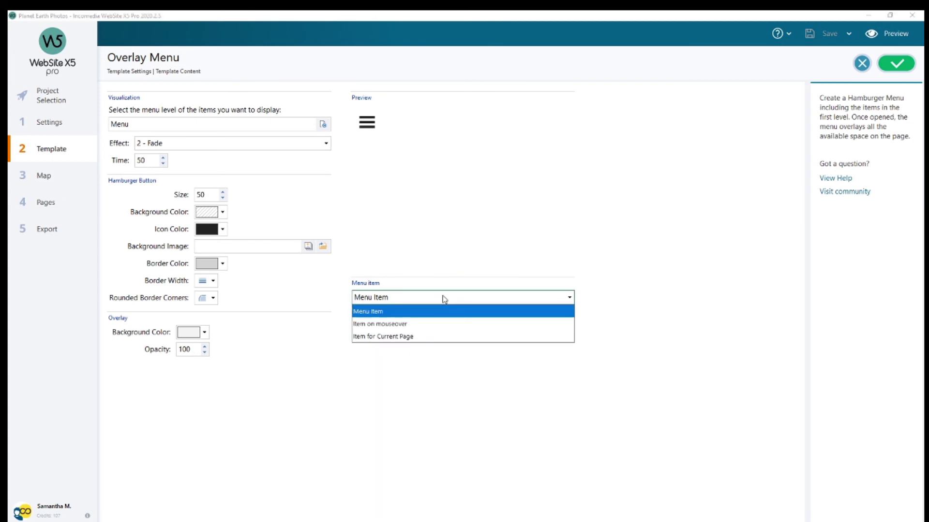
{"action": "left_click", "coordinate": [572, 374]}
{"action": "left_click", "coordinate": [903, 34]}
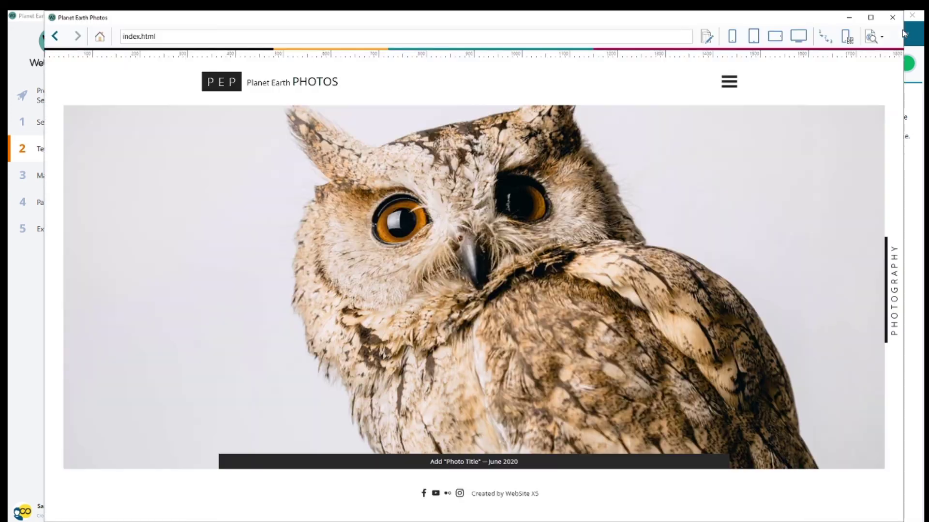
{"action": "left_click", "coordinate": [731, 85]}
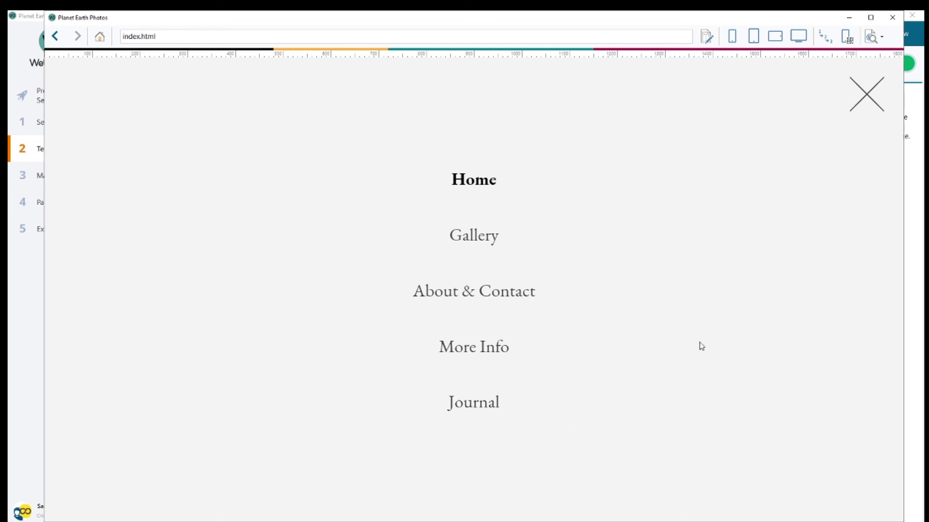
{"action": "left_click", "coordinate": [893, 18]}
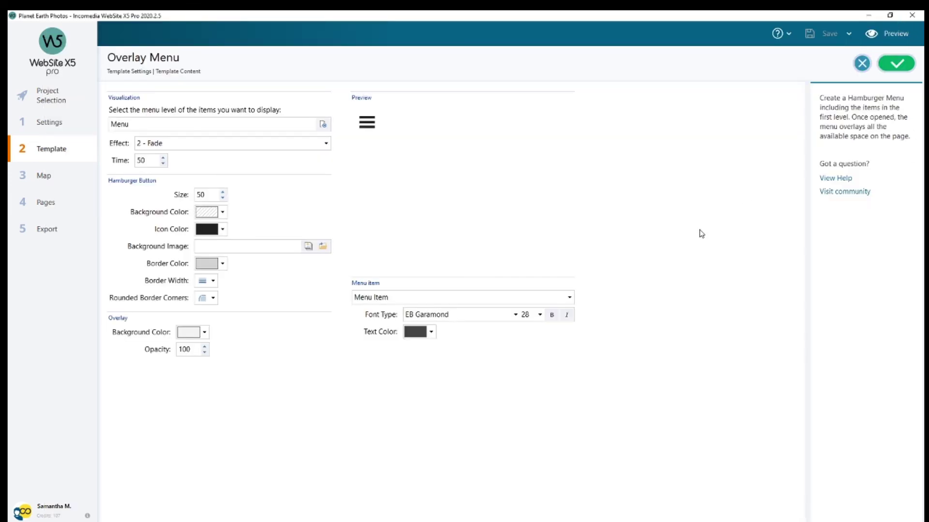